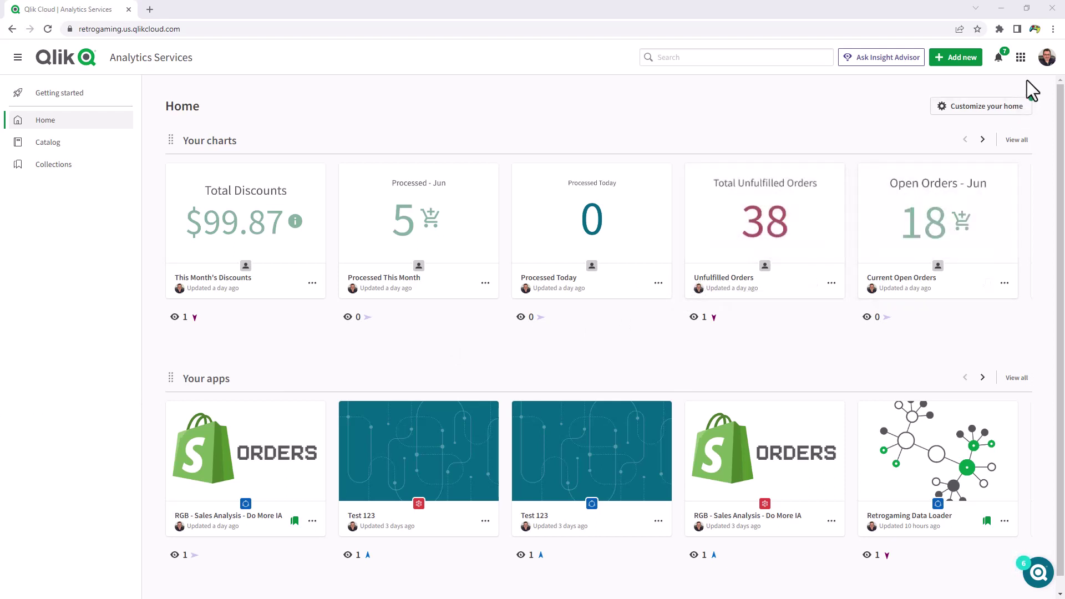
- Switch to the Management Console from the app launcher and go to its Data gateways page
left_click(1021, 57)
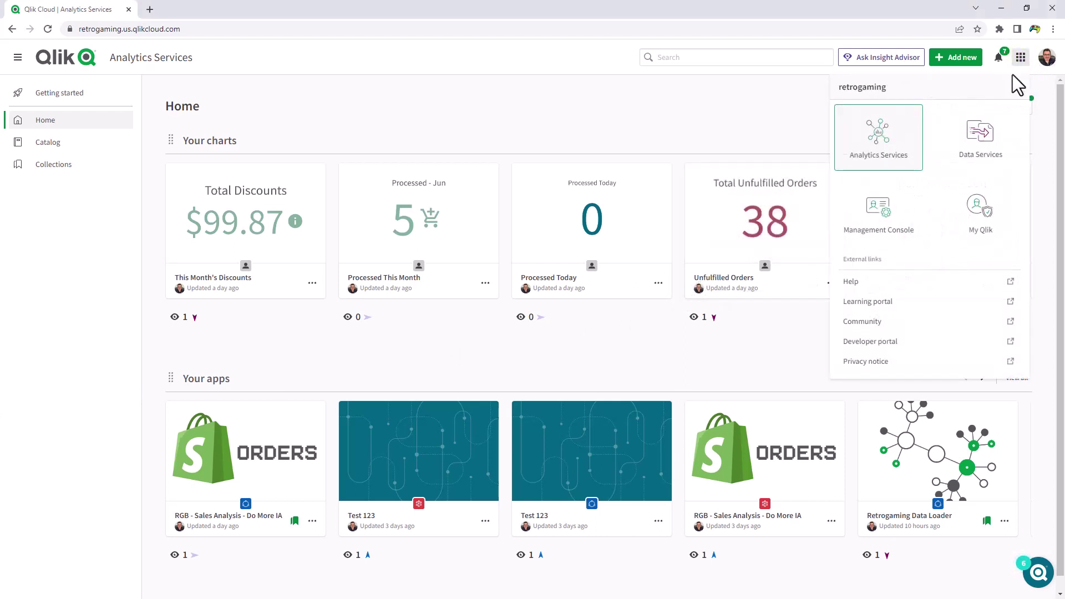
left_click(882, 229)
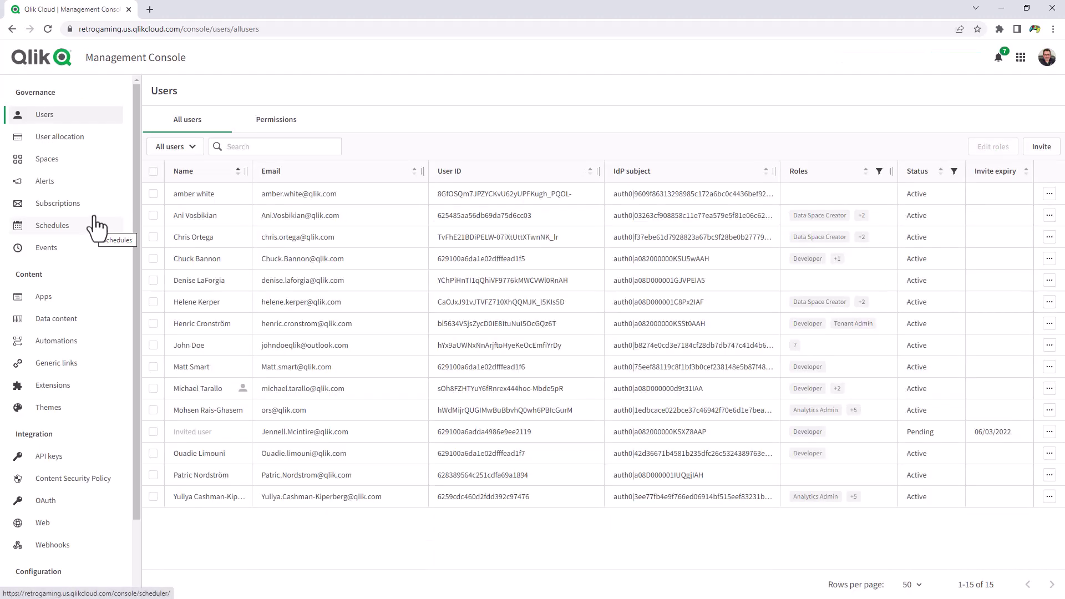
left_click_drag(138, 189, 135, 304)
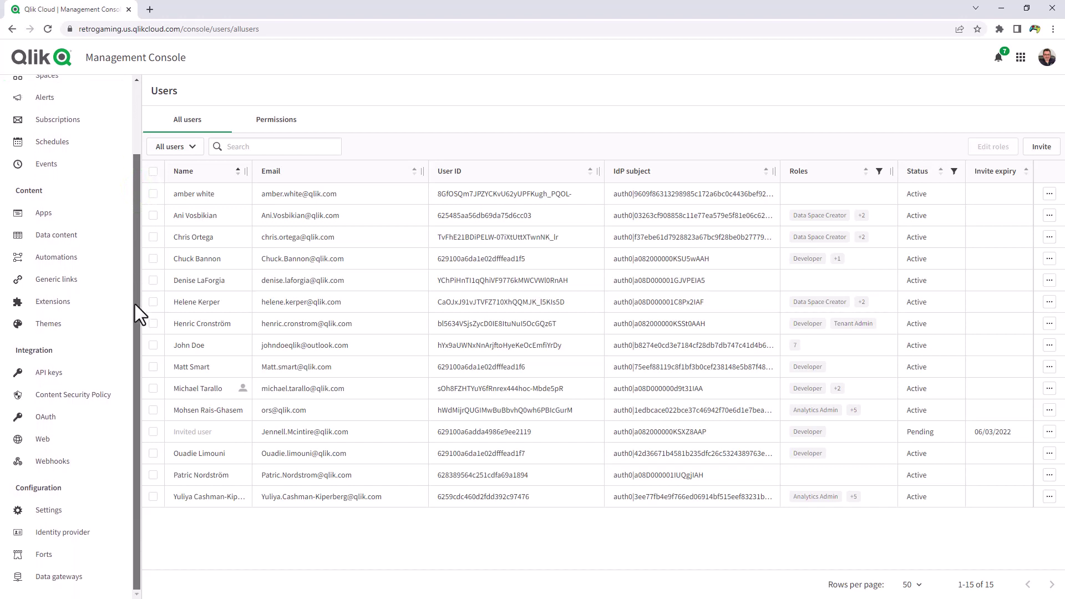
left_click(56, 583)
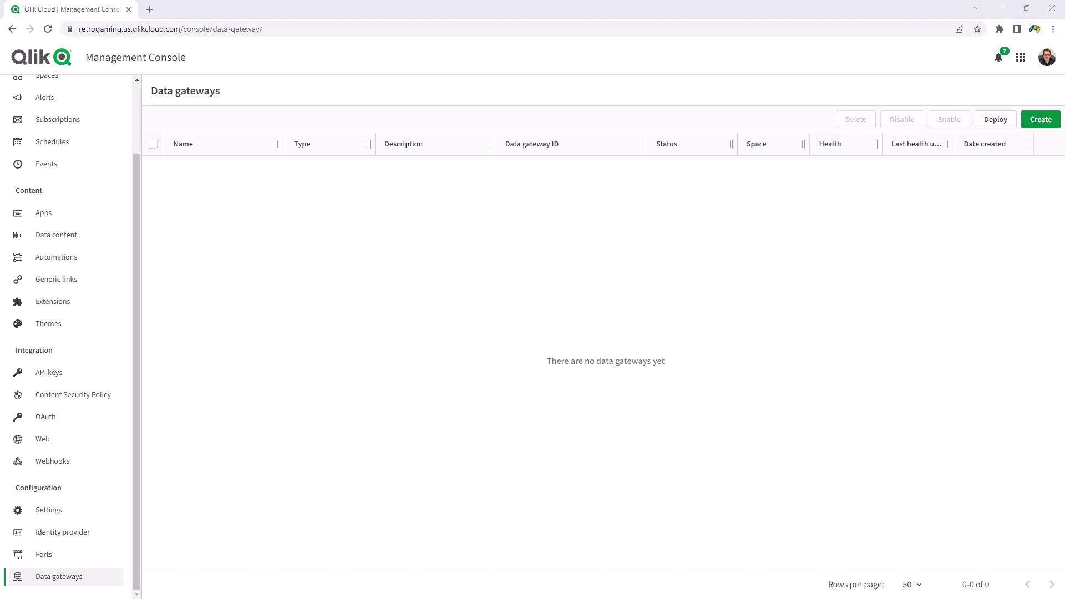
- Find the Qlik Data Gateway - Direct Access service in Services and confirm it is running
scroll(514, 264, "down", 2)
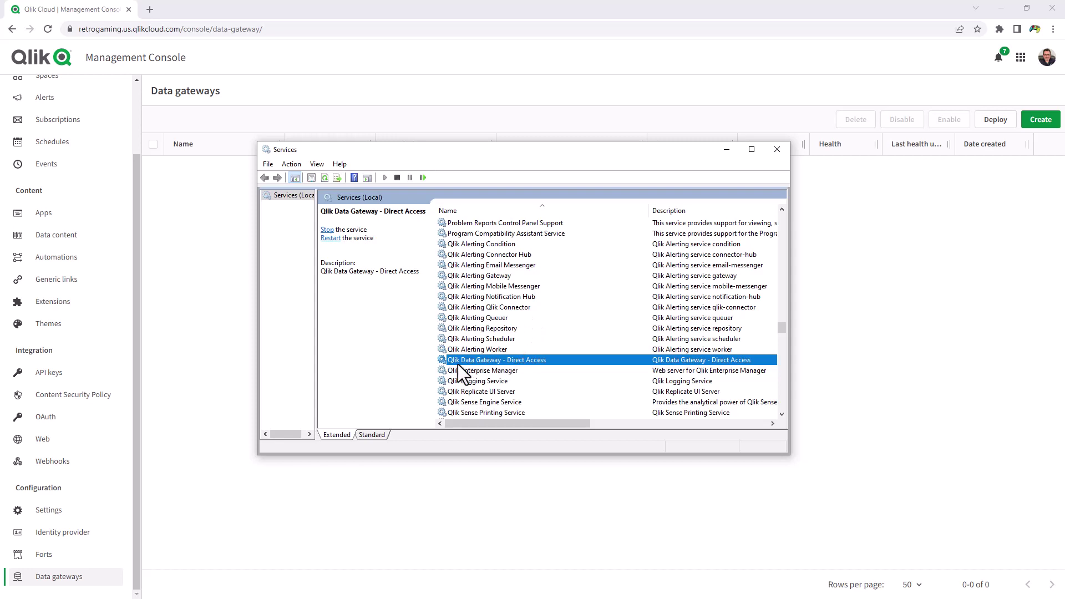
left_click_drag(562, 427, 530, 422)
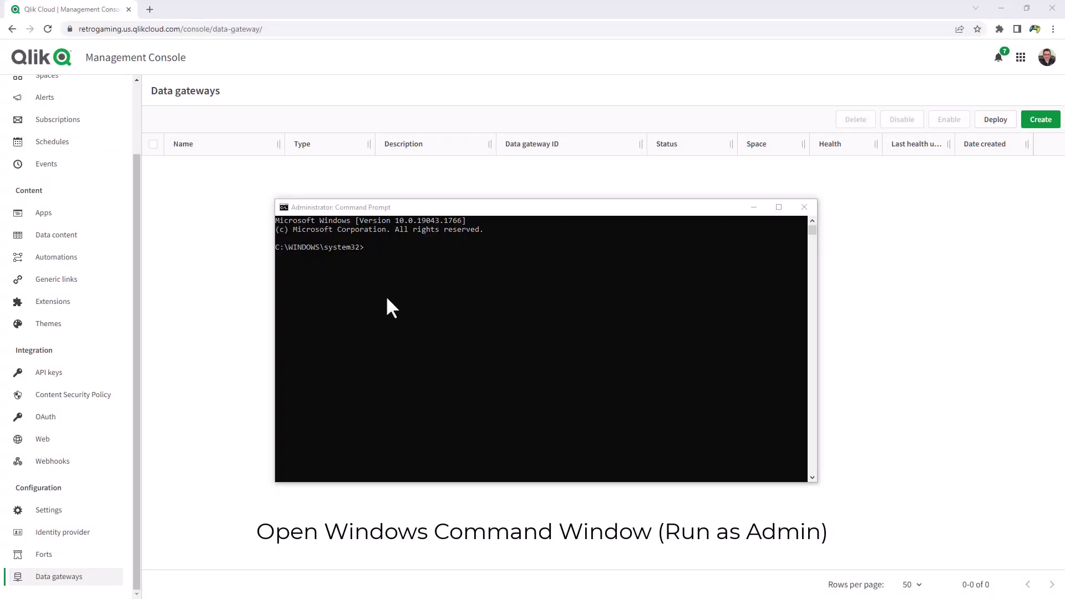
- In the ConnectorAgent folder, set the connector's tenant URL and run generate_keys
left_click(553, 345)
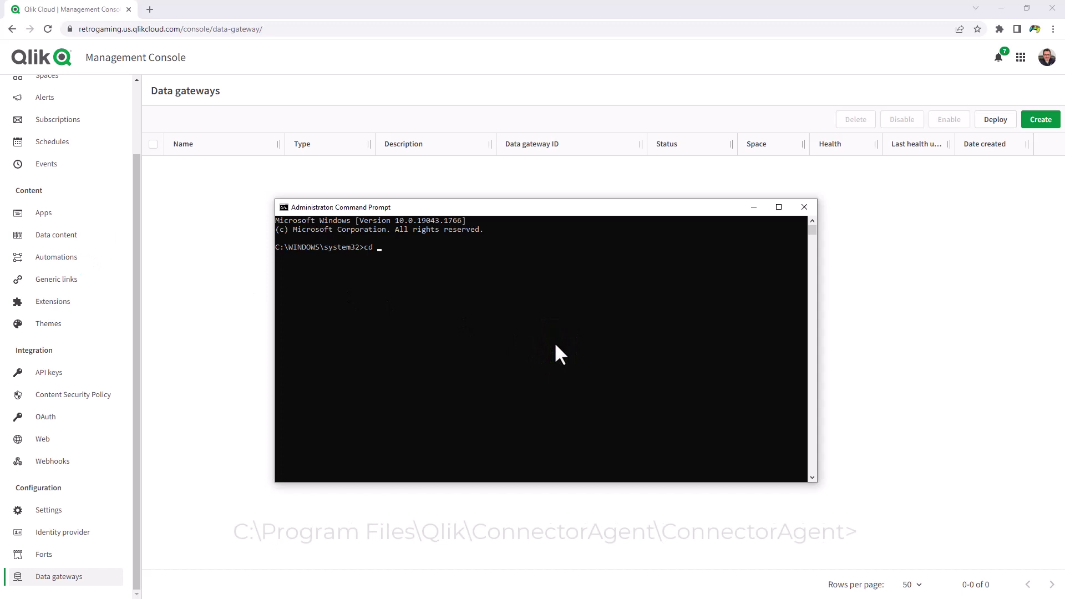
type("cd C:\\Program Files\\Qlik\\ConnectorAgent\\ConnectorAgent")
key("Return")
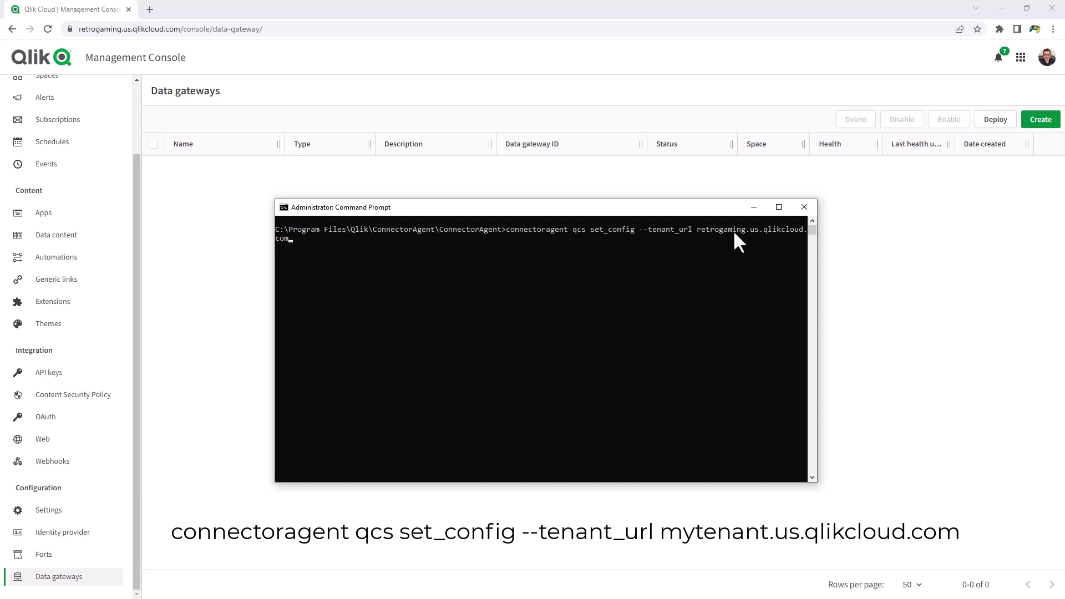
key("Return")
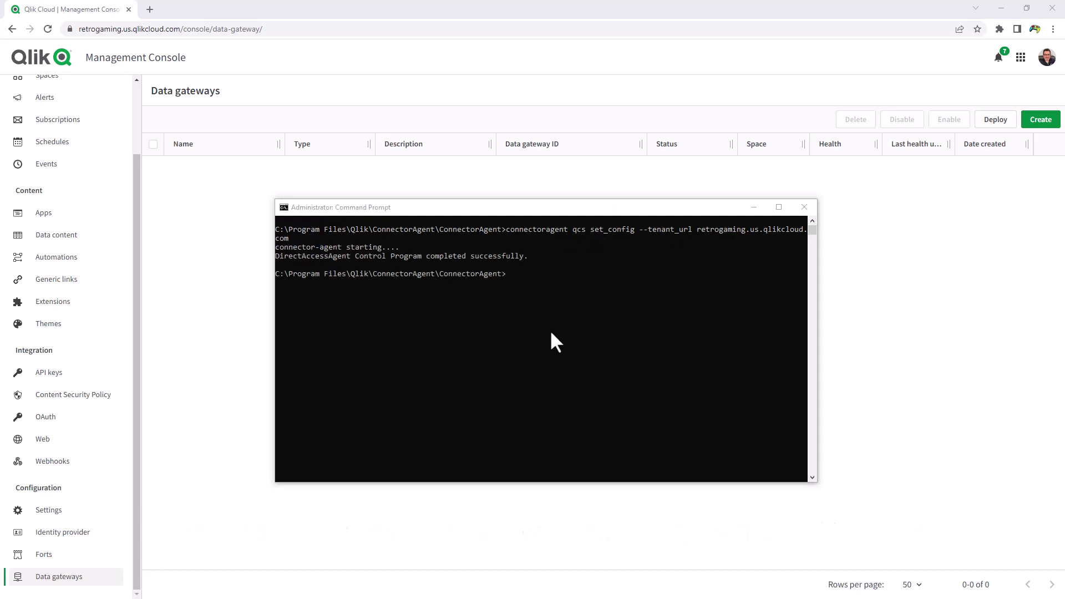
type("connectoragent qcs generate_keys")
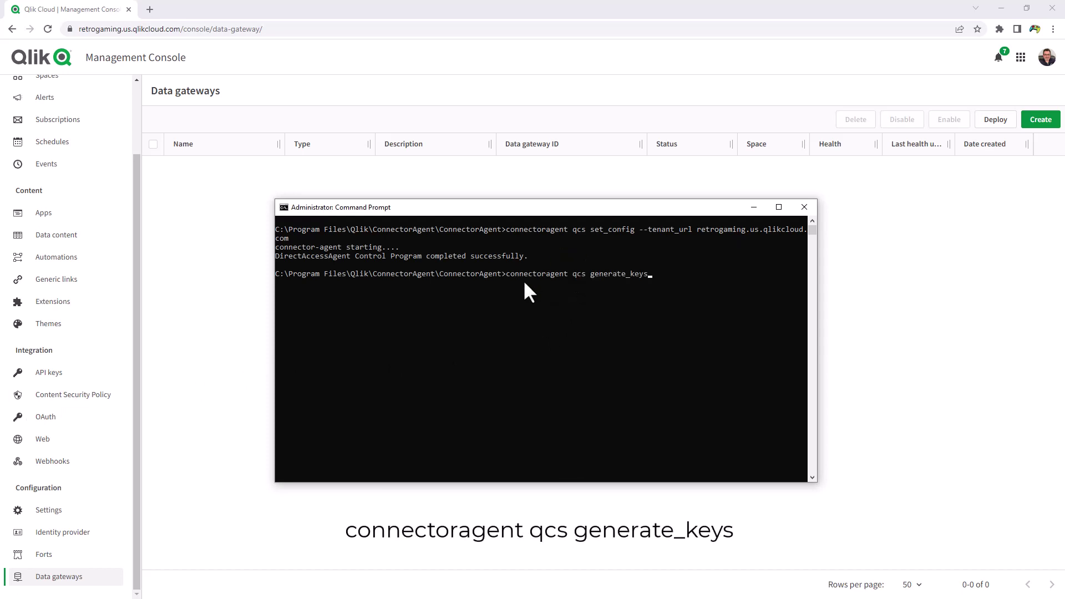
key("Return")
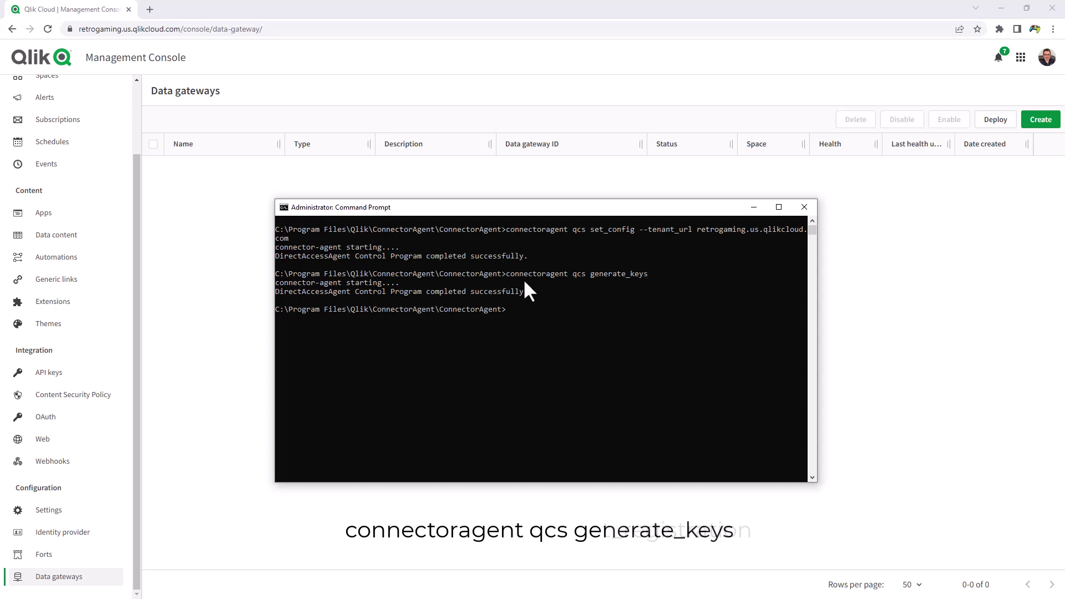
- Run connectoragent qcs get_registration and copy the printed registration key
left_click(549, 316)
type("connectoragent qcs get_registration")
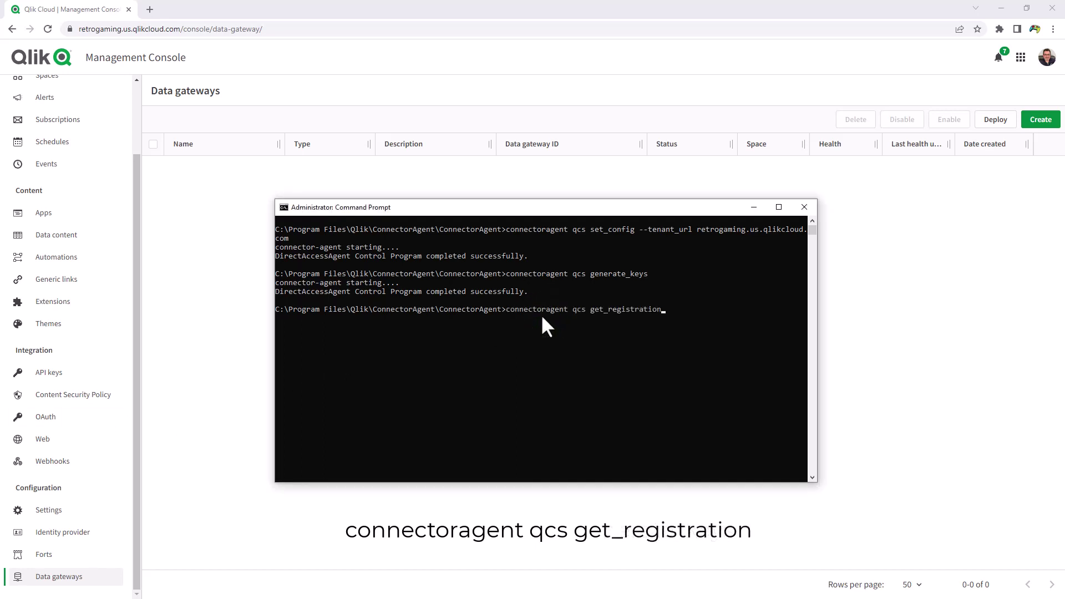
key("Return")
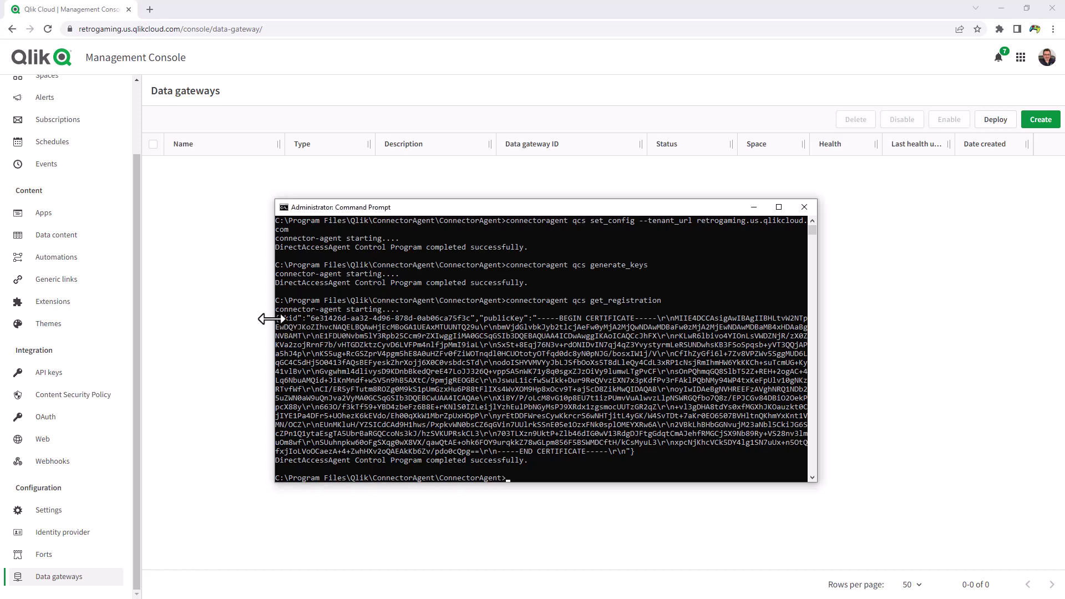
left_click_drag(275, 318, 634, 452)
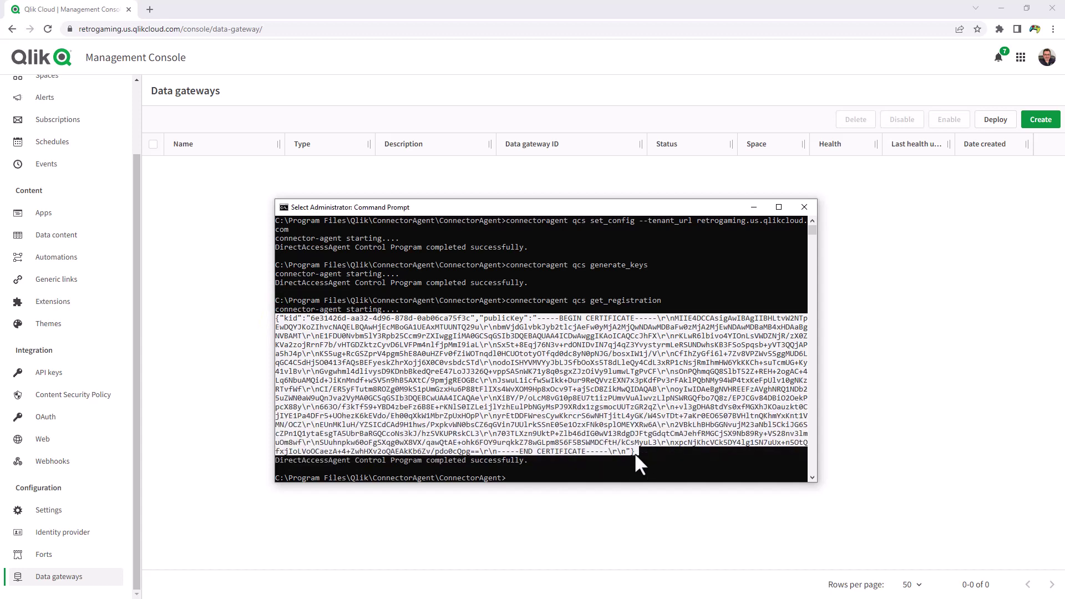
key("ctrl+c")
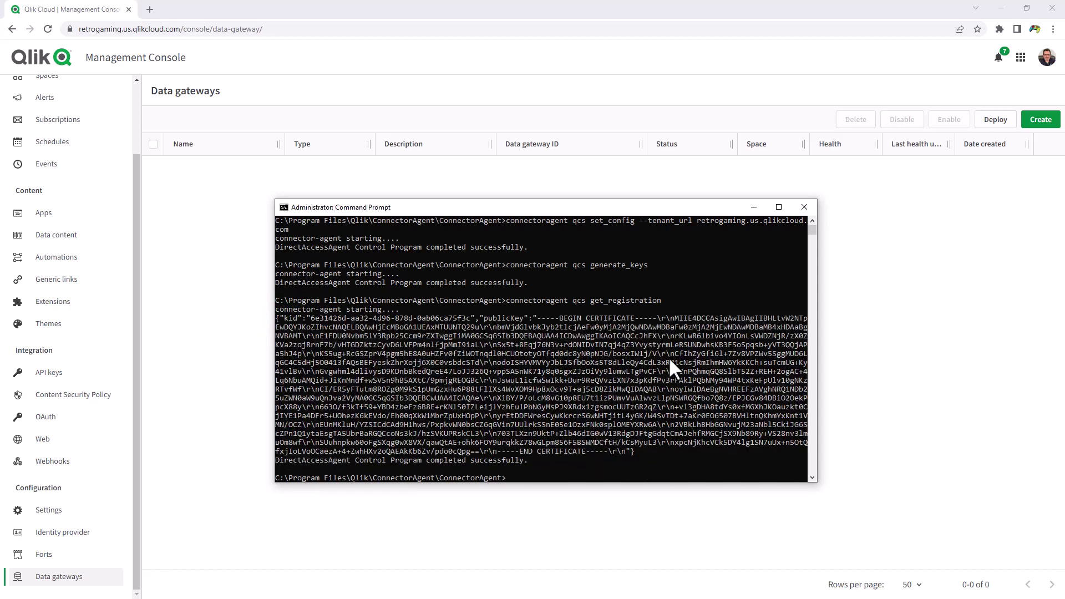
- Start a new data gateway named RetroGamingDirectAccess and paste the registration key into Key
left_click(754, 207)
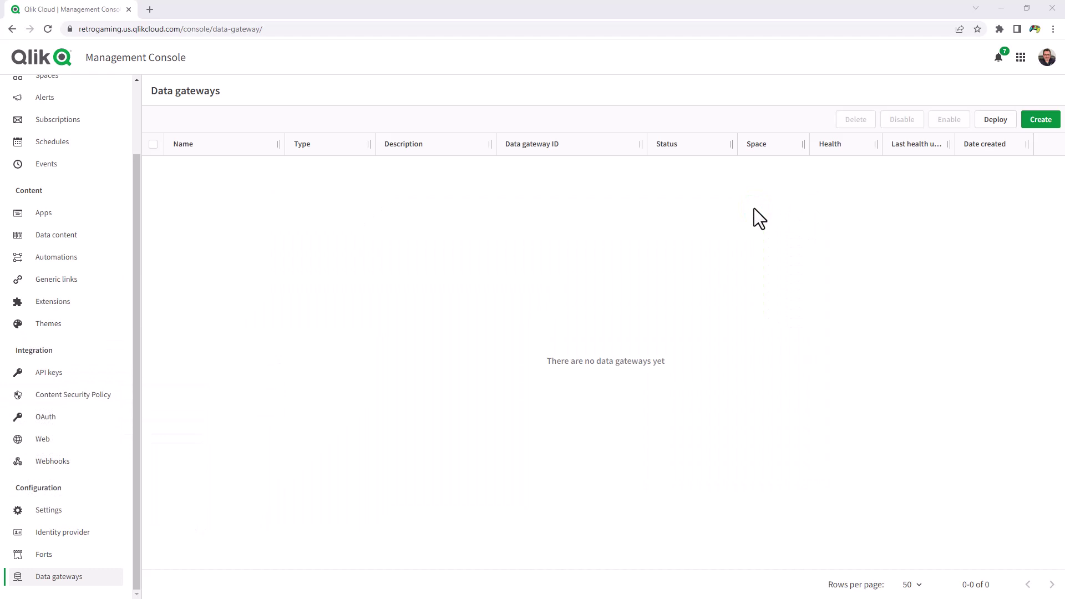
left_click(1041, 120)
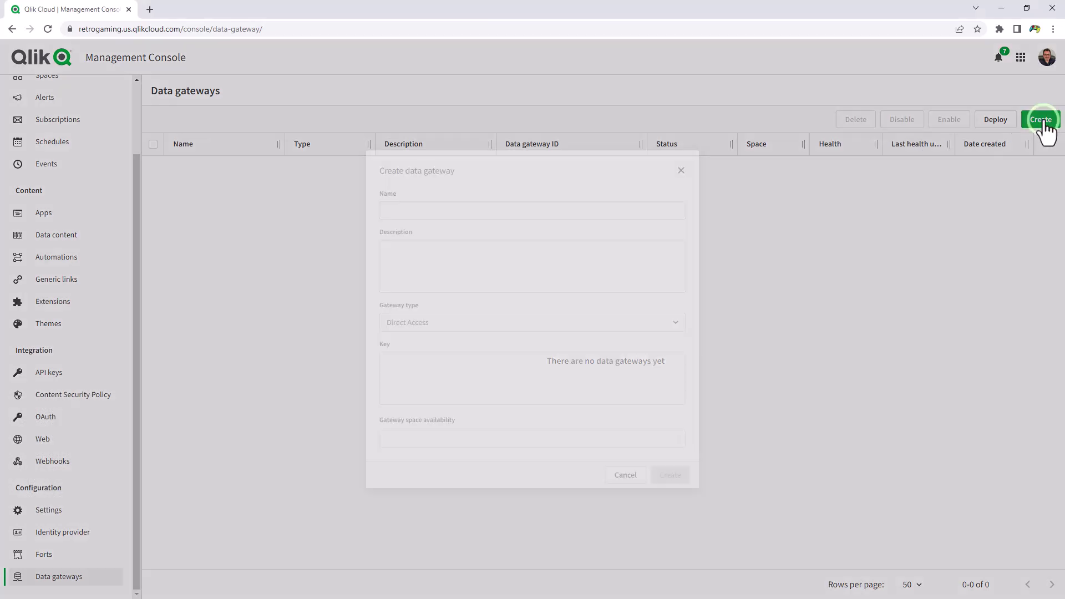
left_click(448, 211)
type("Re")
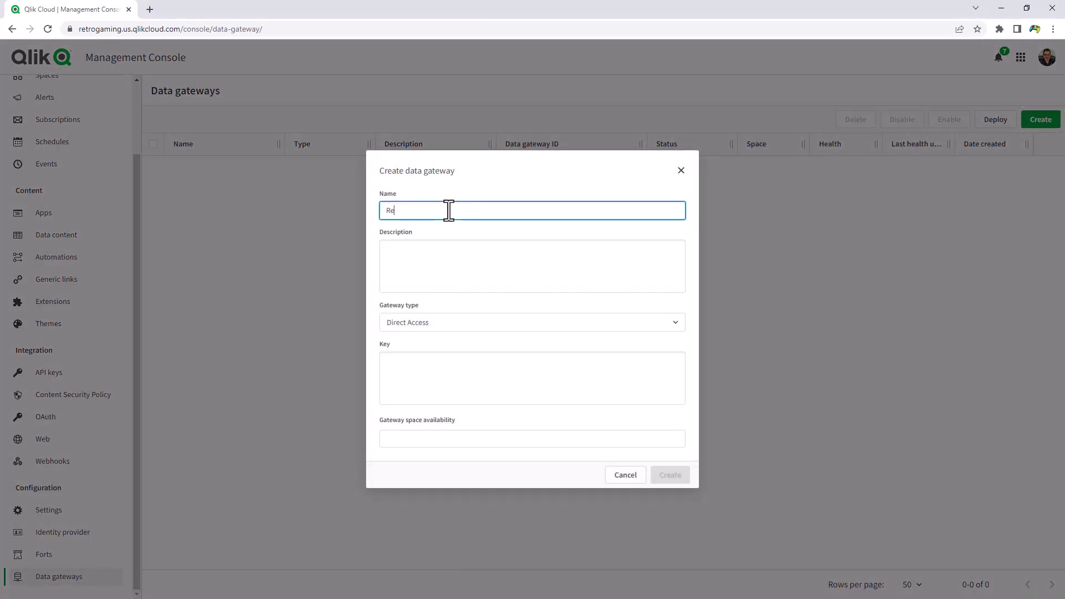
type("troGamingDirectAccess")
left_click(438, 276)
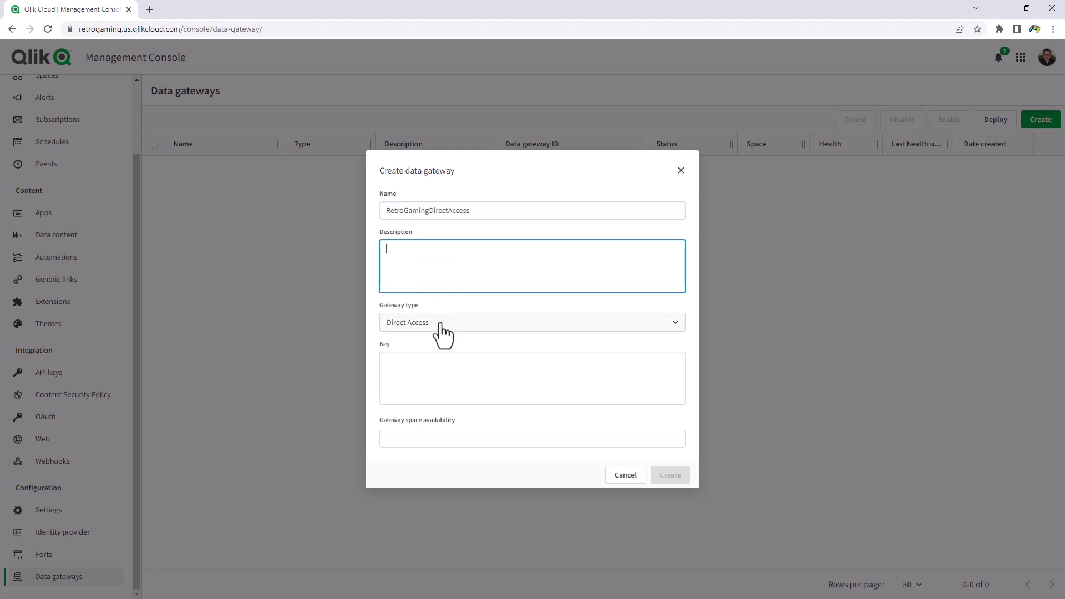
left_click(447, 367)
key("ctrl+v")
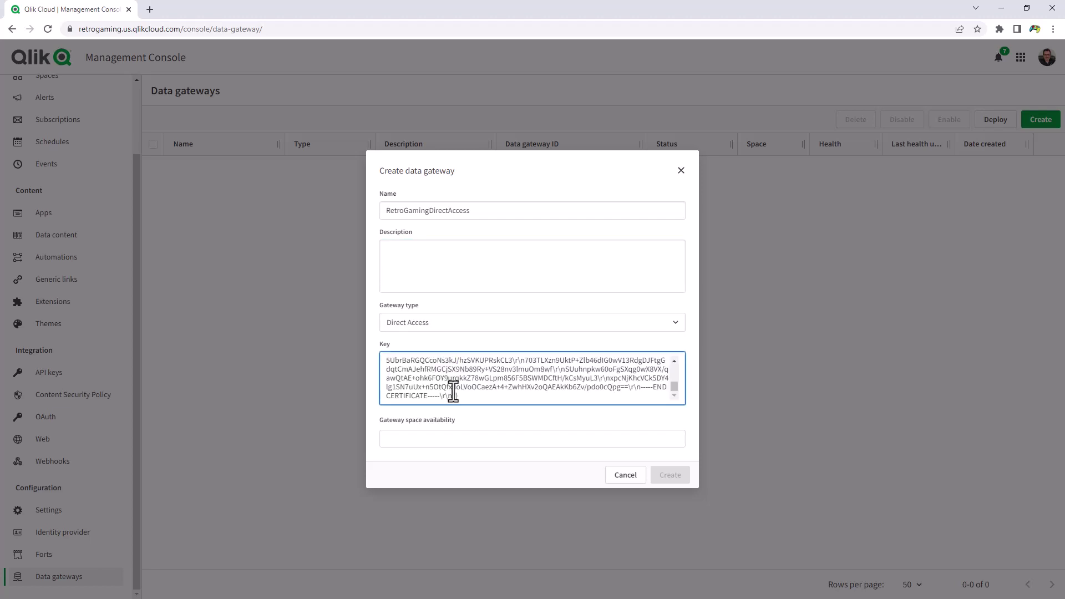
- Make the gateway available in the Do More with Qlik space
left_click(493, 439)
left_click(494, 441)
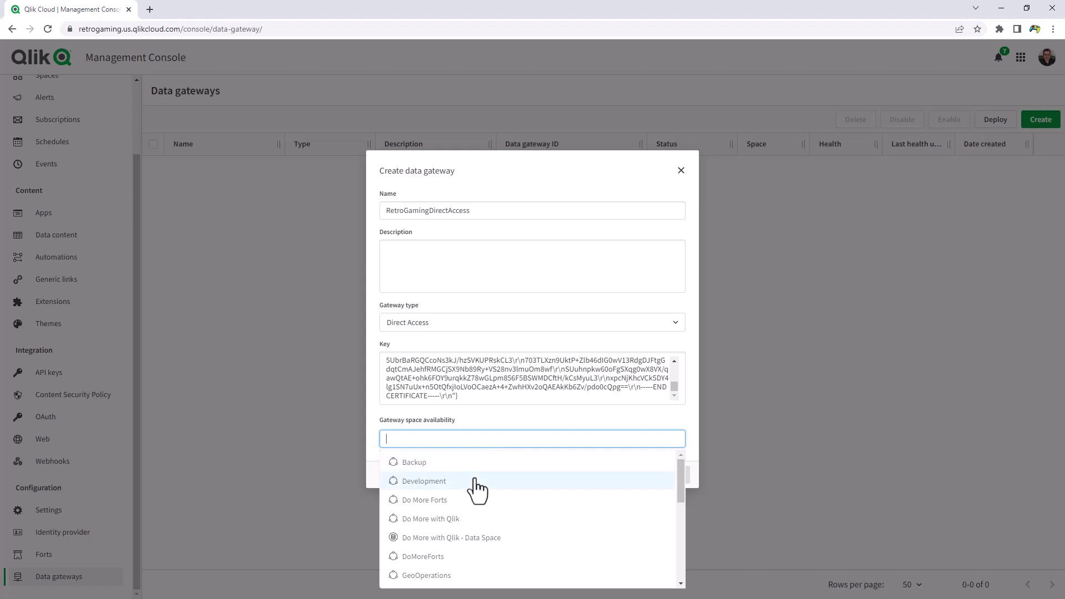
scroll(476, 489, "down", 1)
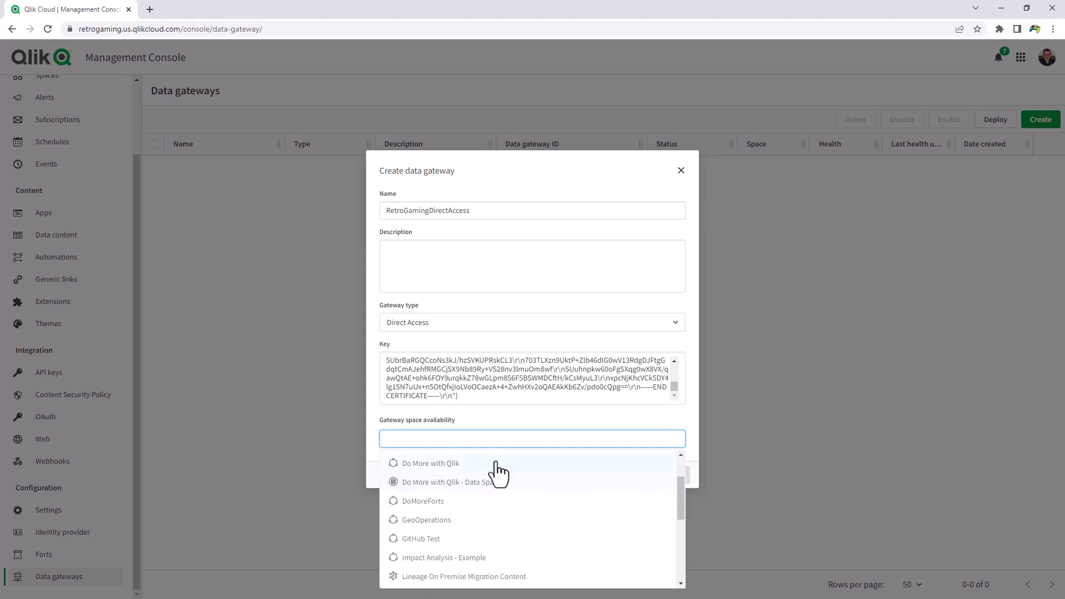
left_click(495, 465)
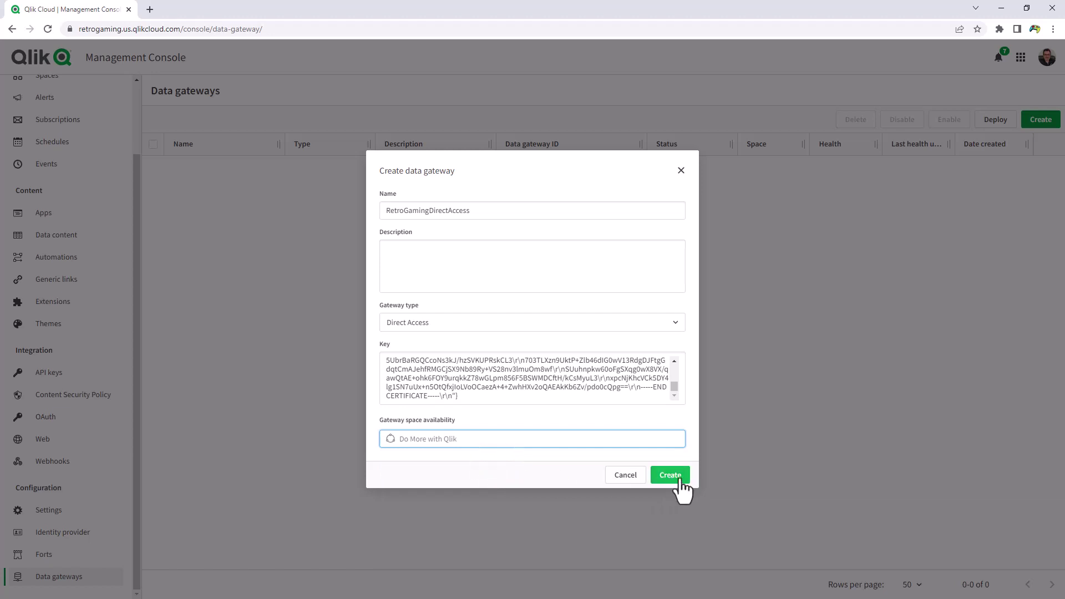
- Create the gateway, restart the Direct Access service, and reload to see RetroGamingDirectAccess Connected
left_click(679, 477)
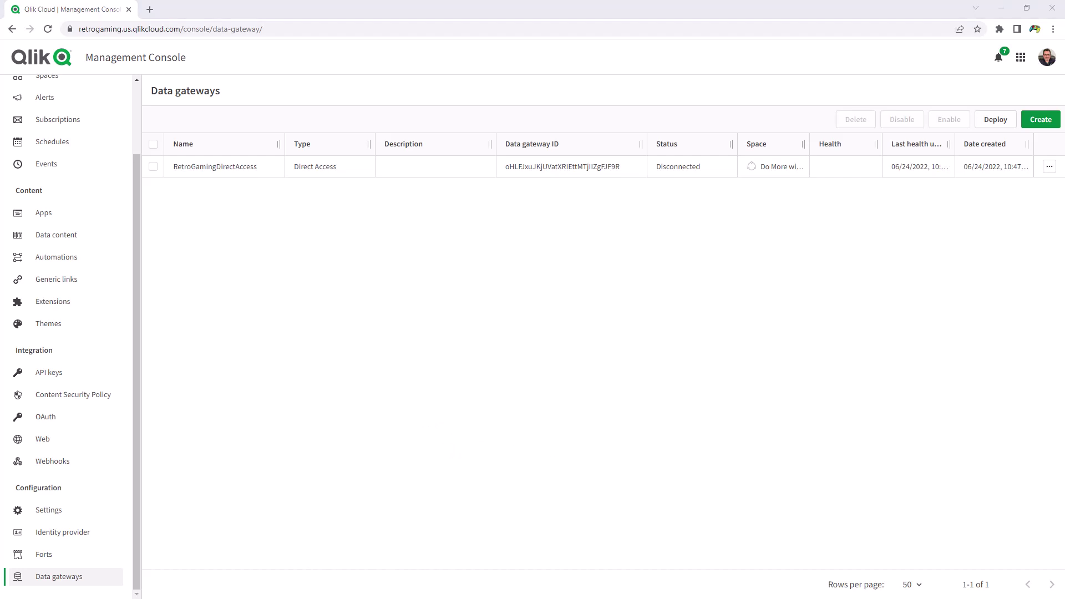
key("alt+Tab")
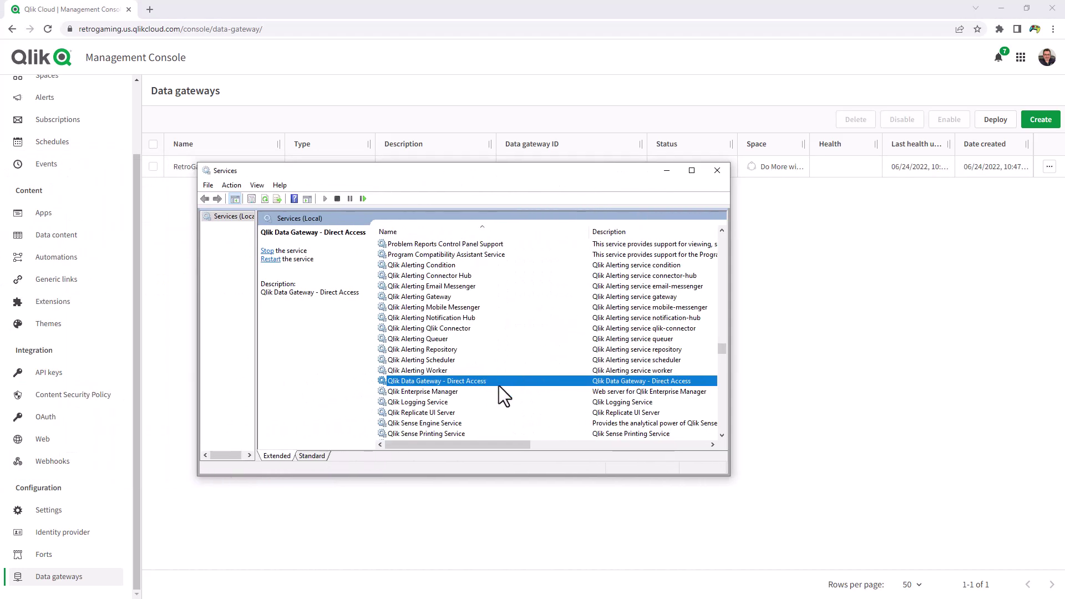
right_click(500, 384)
left_click(545, 440)
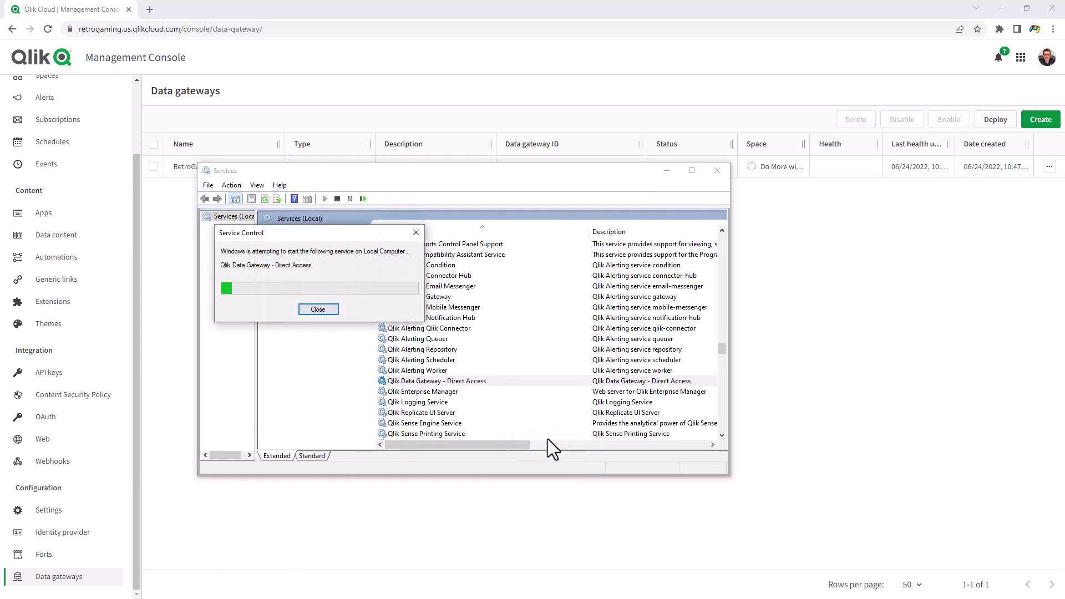
left_click(666, 171)
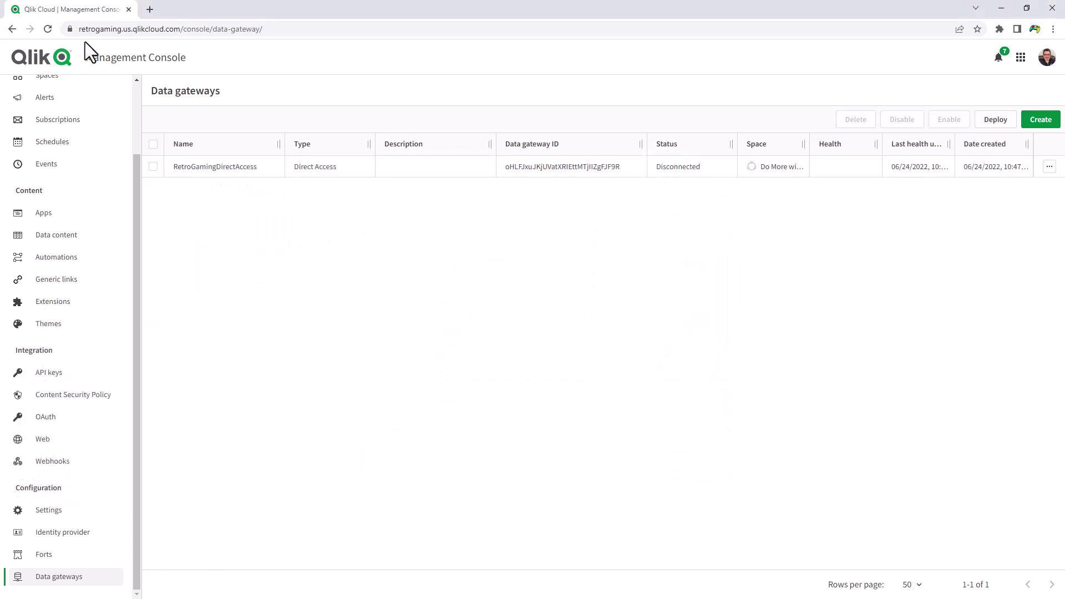
left_click(52, 32)
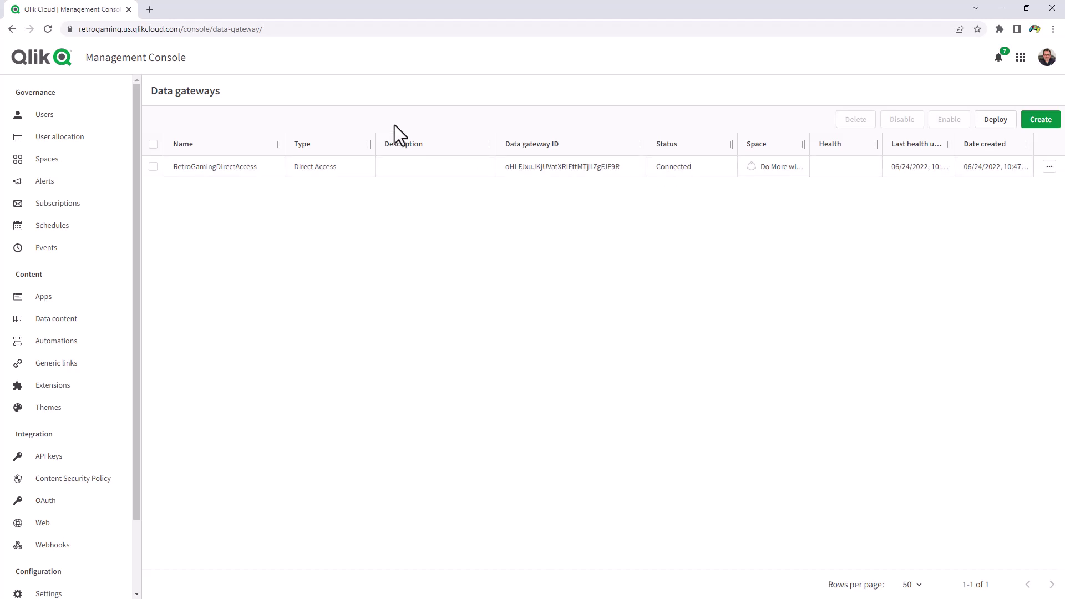
- Switch to Analytics Services from the app launcher and open the Add new menu
left_click(1020, 61)
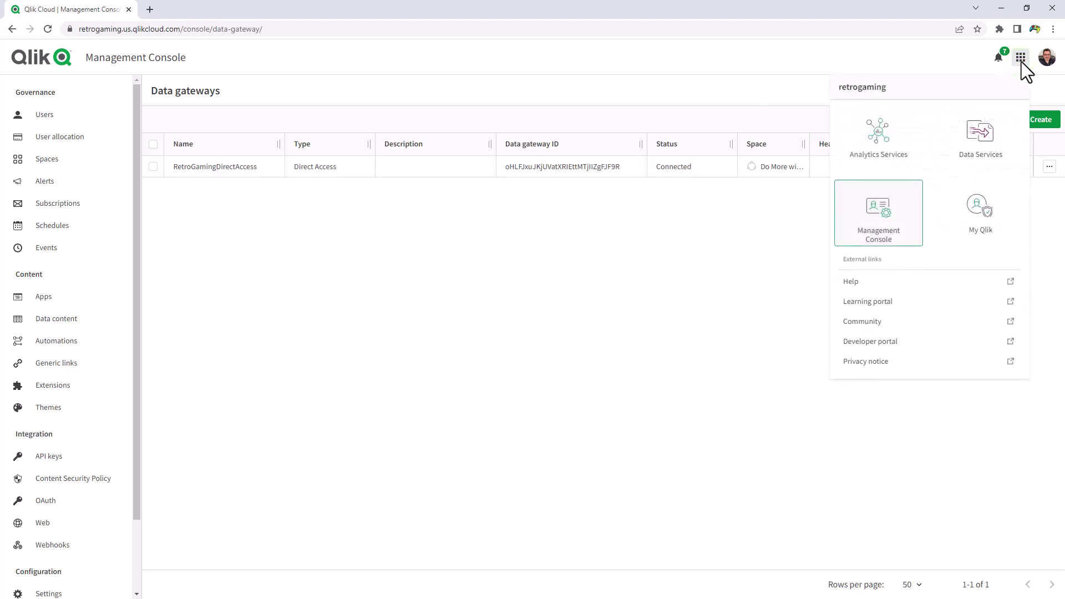
left_click(871, 147)
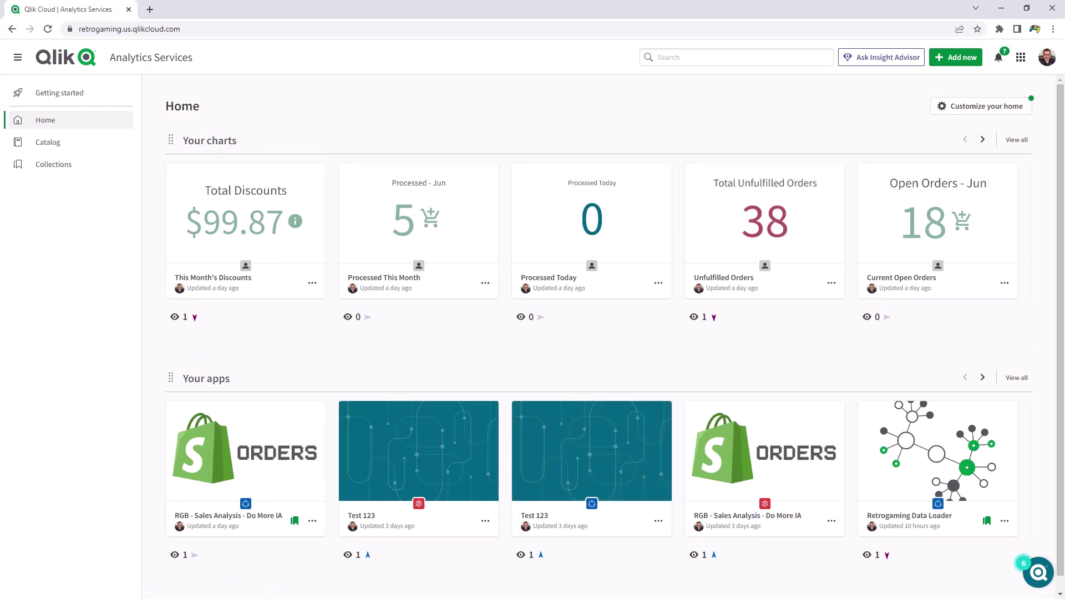
left_click(959, 61)
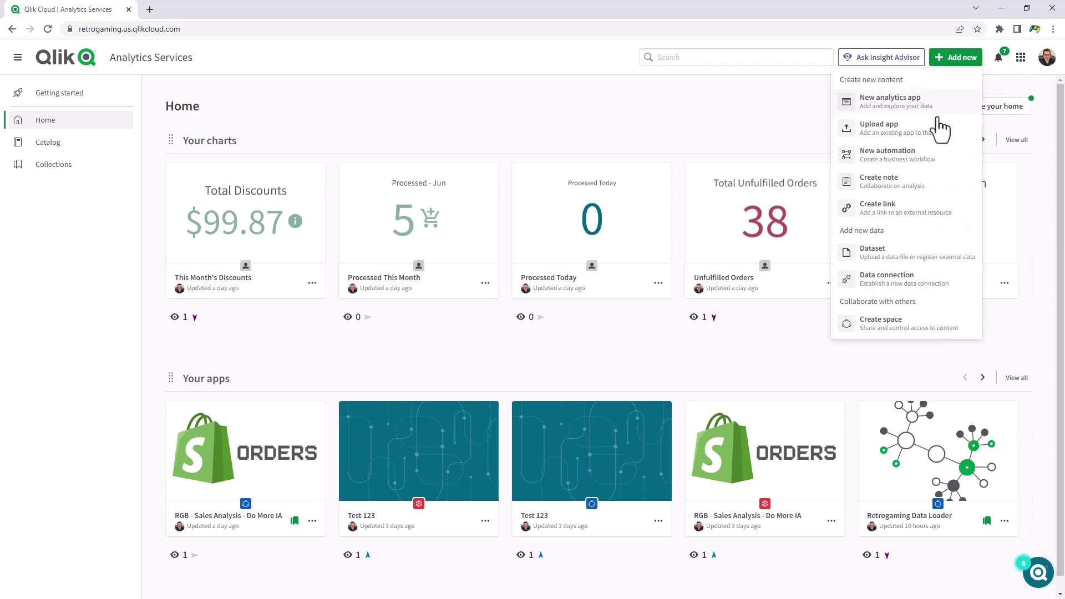
- Begin a new data connection and scroll the data sources down to the MySQL tiles
left_click(896, 278)
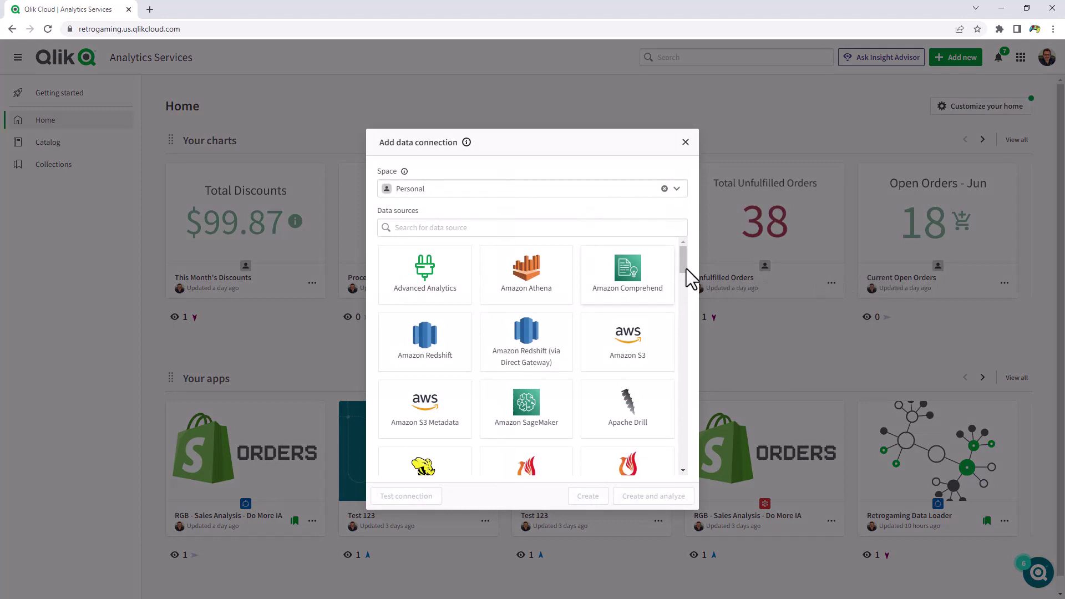
mouse_move(681, 259)
left_mouse_down()
mouse_move(680, 276)
mouse_move(681, 264)
left_mouse_up()
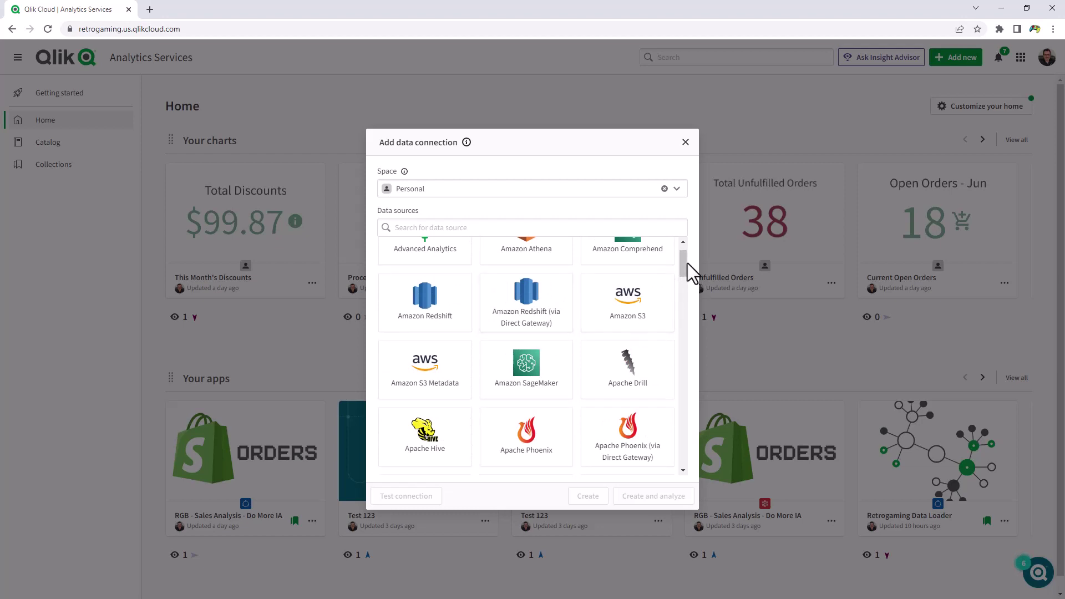
left_click_drag(684, 262, 683, 263)
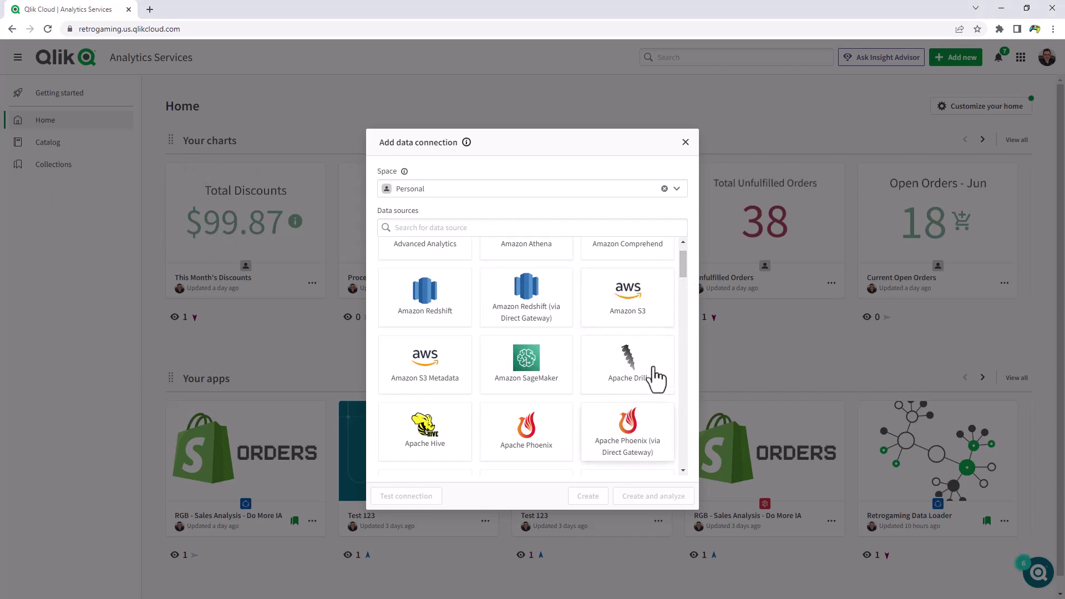
left_click_drag(681, 266, 681, 267)
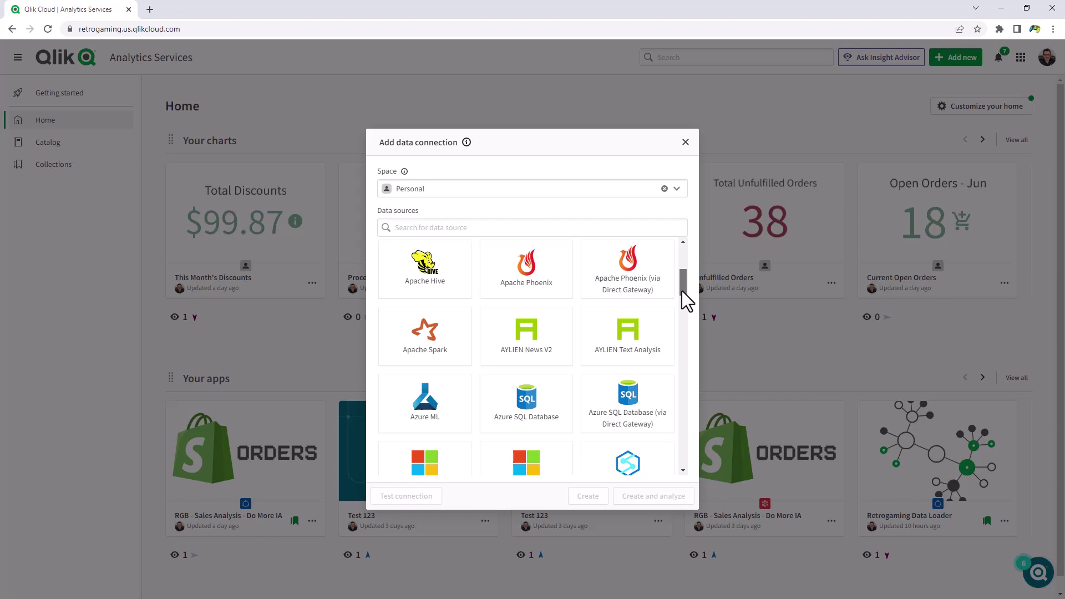
left_click_drag(681, 291, 681, 380)
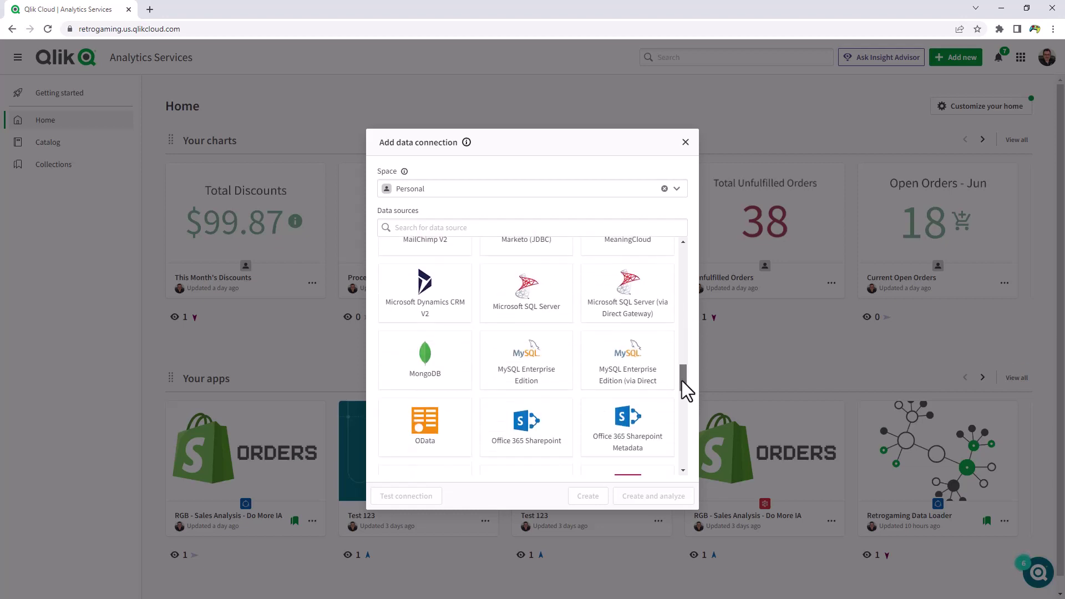
- Choose MySQL Enterprise Edition (via Direct Gateway) as source using the RetroGamingDirectAccess gateway
left_click(639, 389)
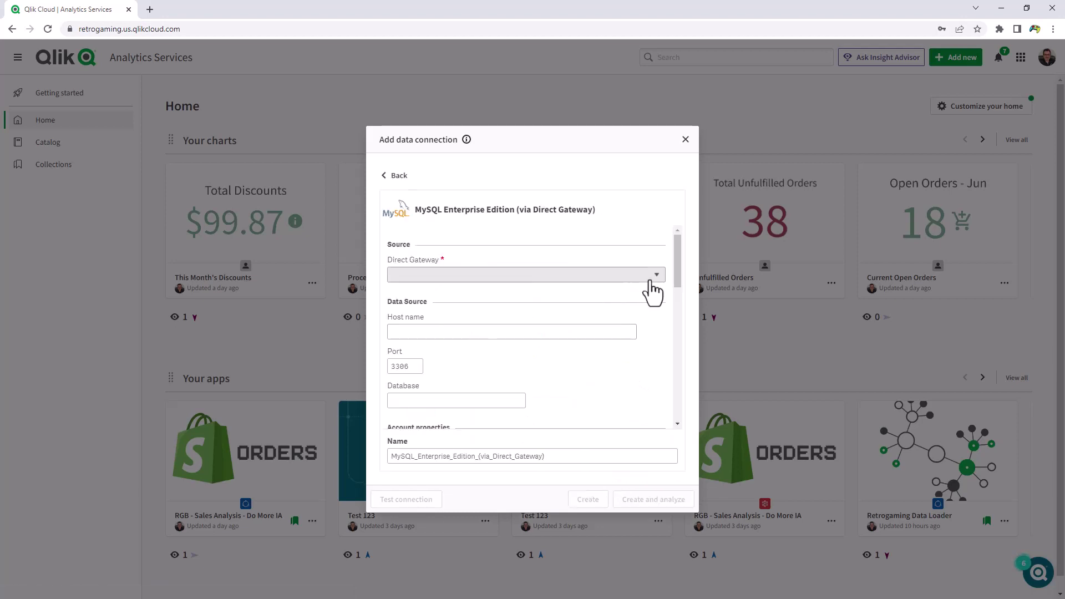
left_click(652, 276)
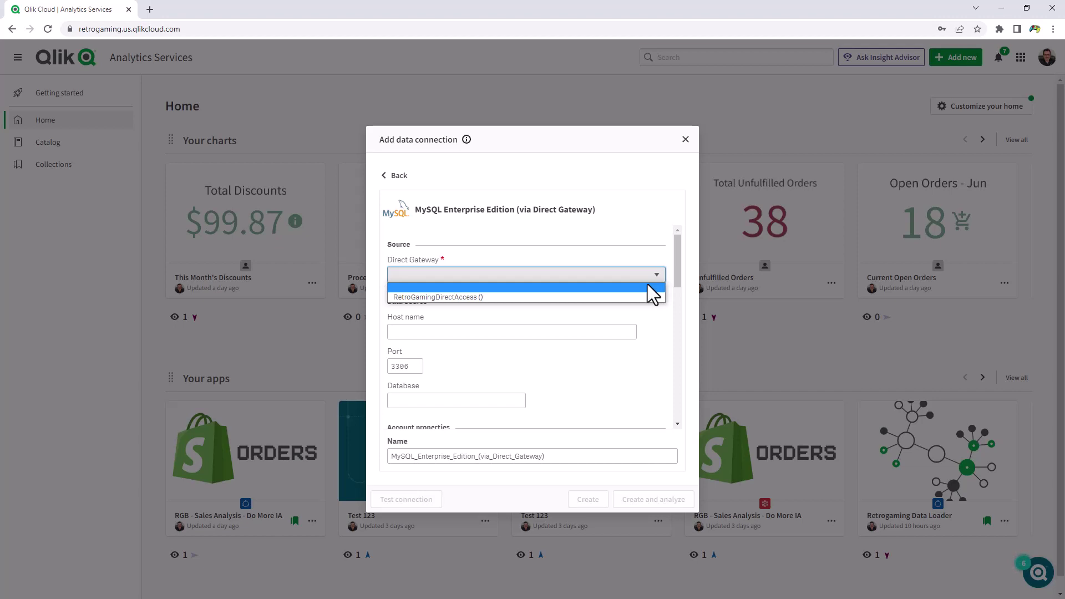
left_click(647, 298)
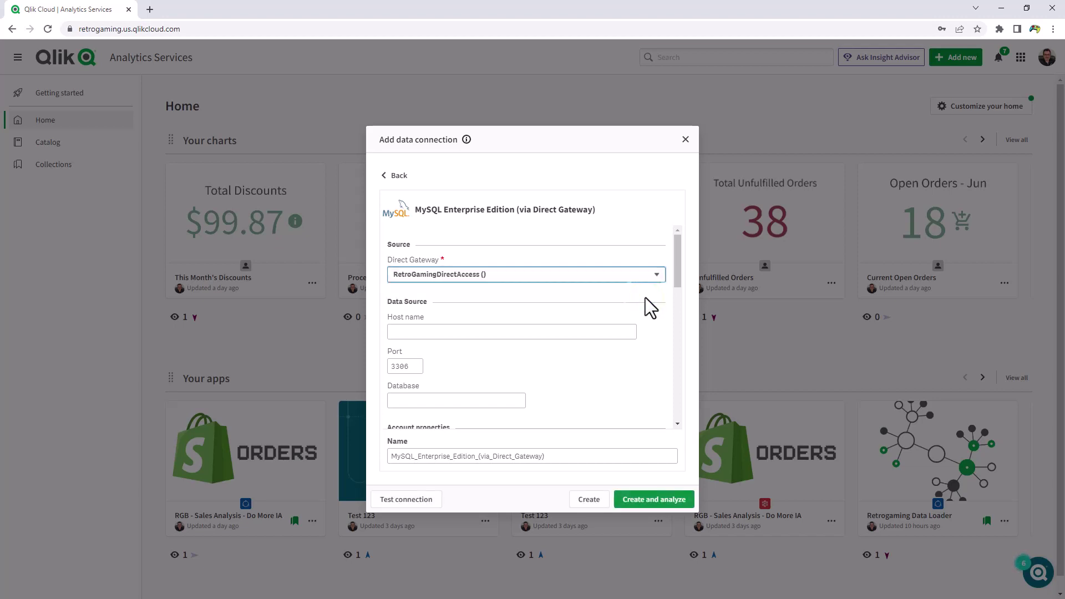
- Enter host localhost and database gettingstarted, keeping the autofilled credentials
left_click(451, 333)
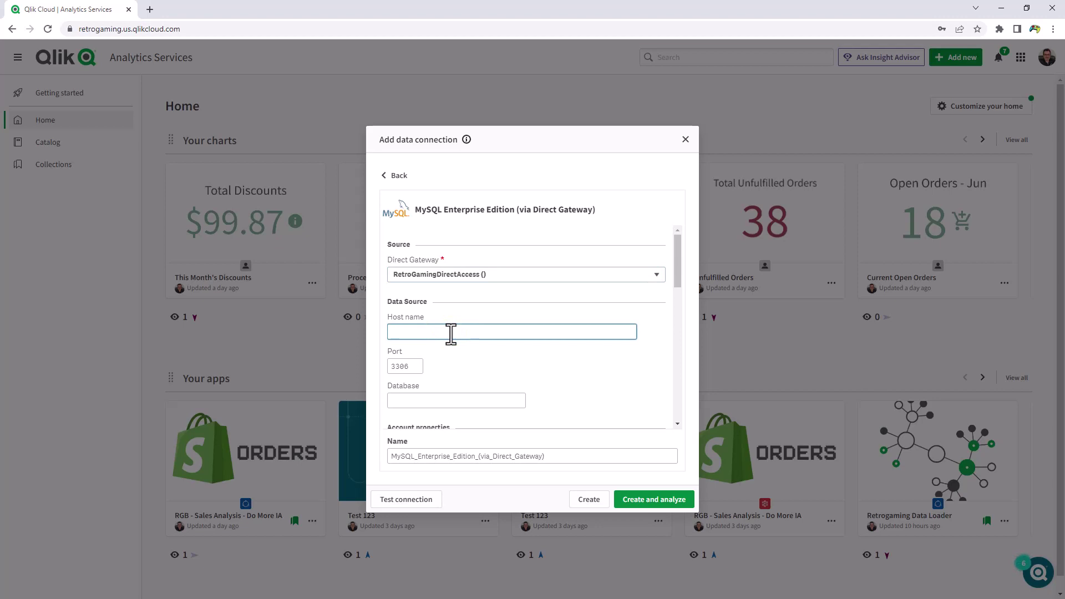
type("localhost")
scroll(444, 339, "down", 1)
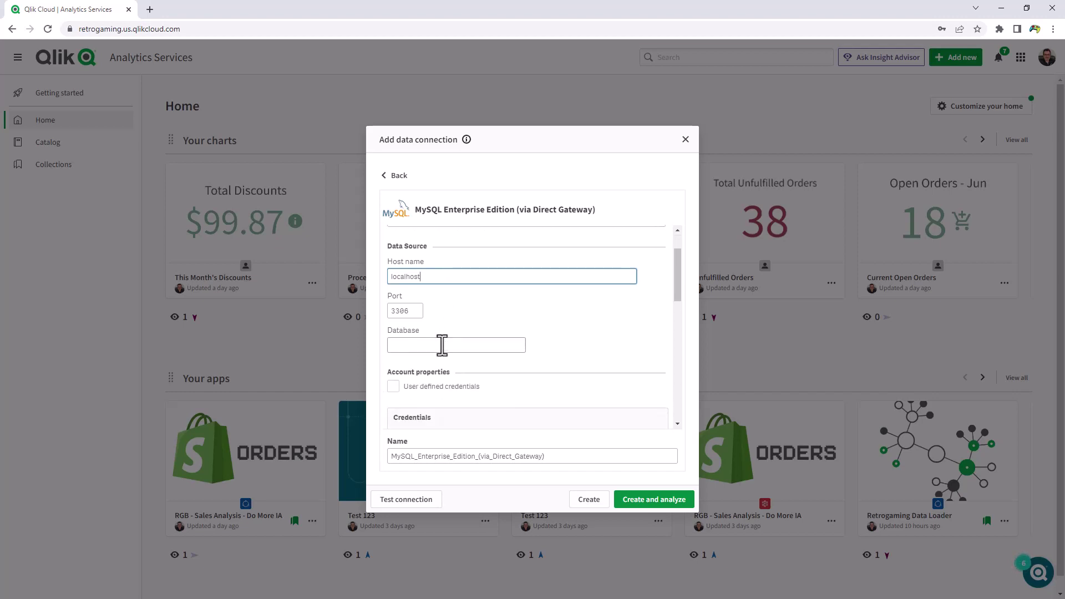
left_click(442, 349)
type("g")
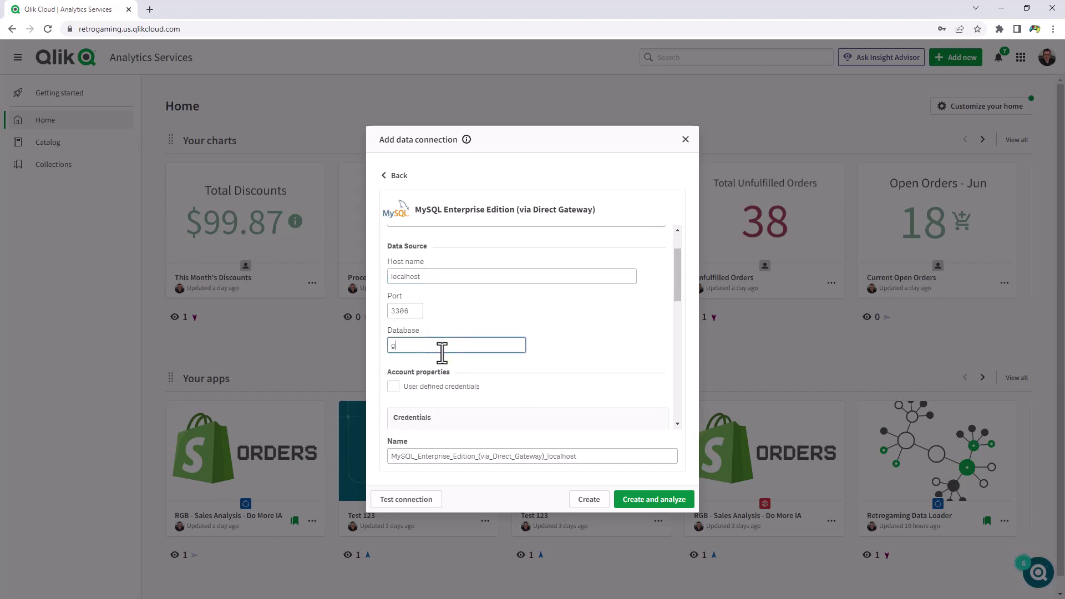
type("ettingstarted")
scroll(443, 350, "down", 2)
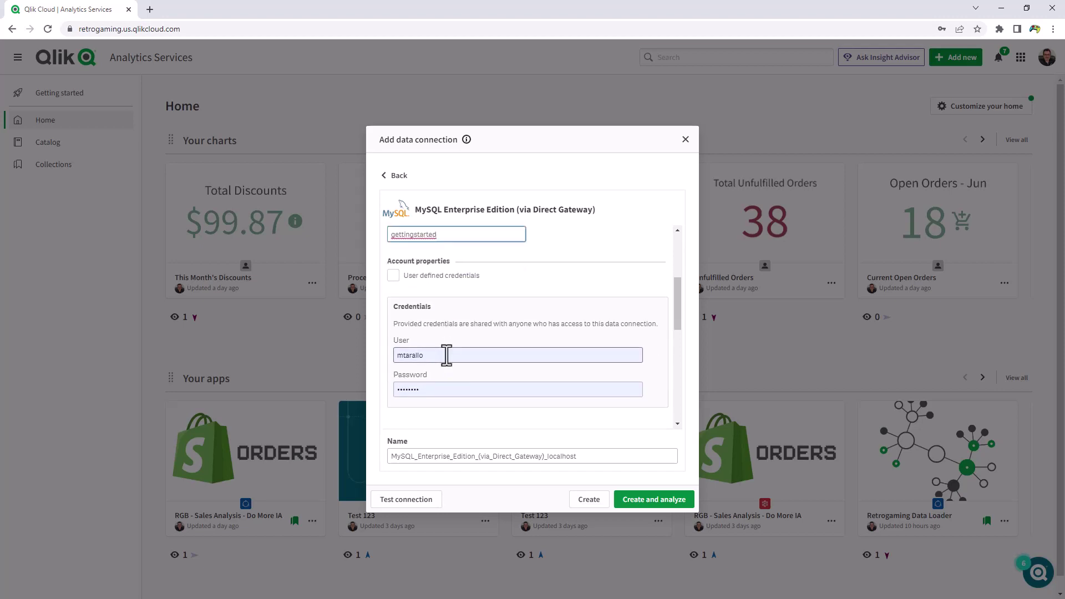
left_click(447, 355)
left_click(451, 406)
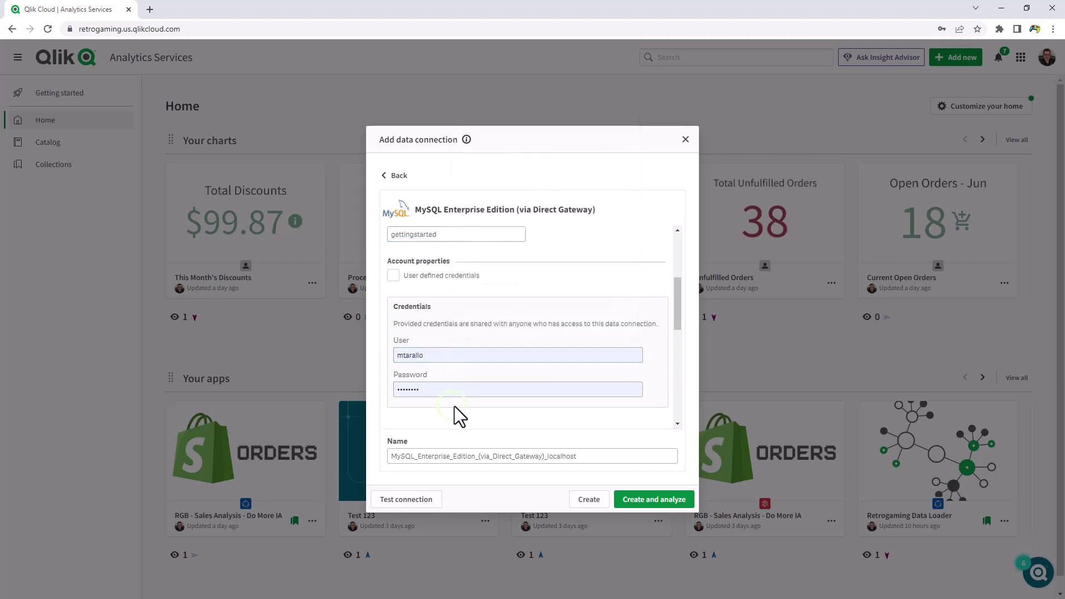
- Test the MySQL gateway connection successfully, then use Create and analyze to open it in a new app
left_click(405, 501)
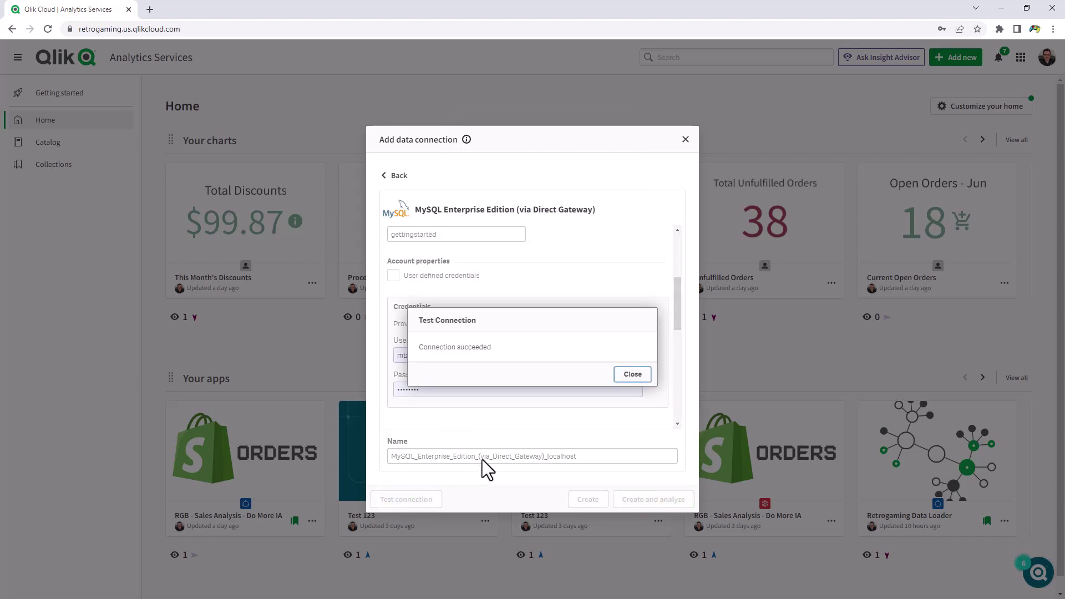
left_click(635, 375)
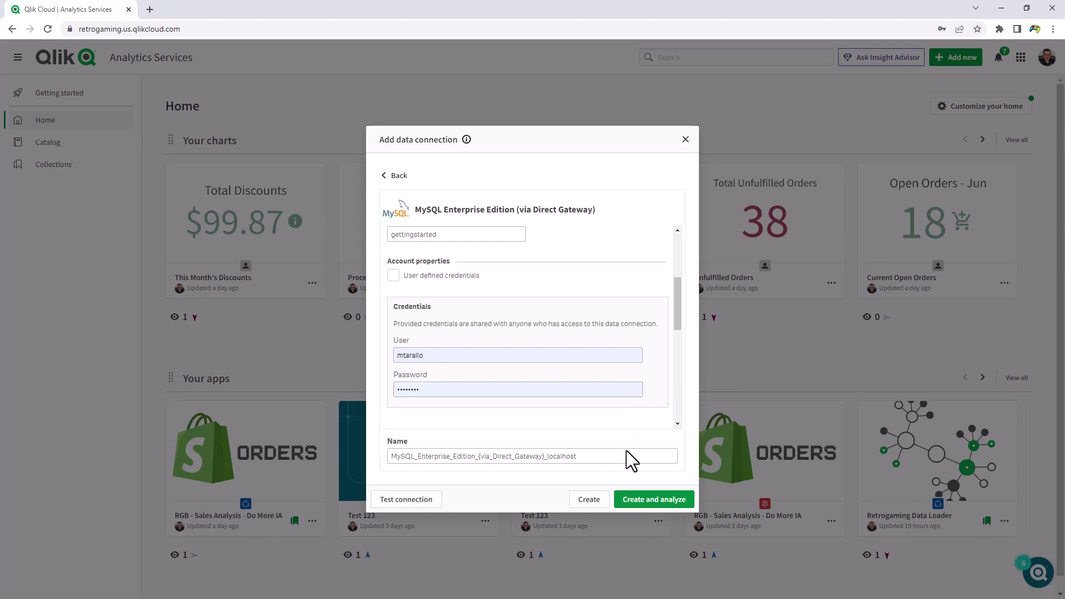
left_click(646, 505)
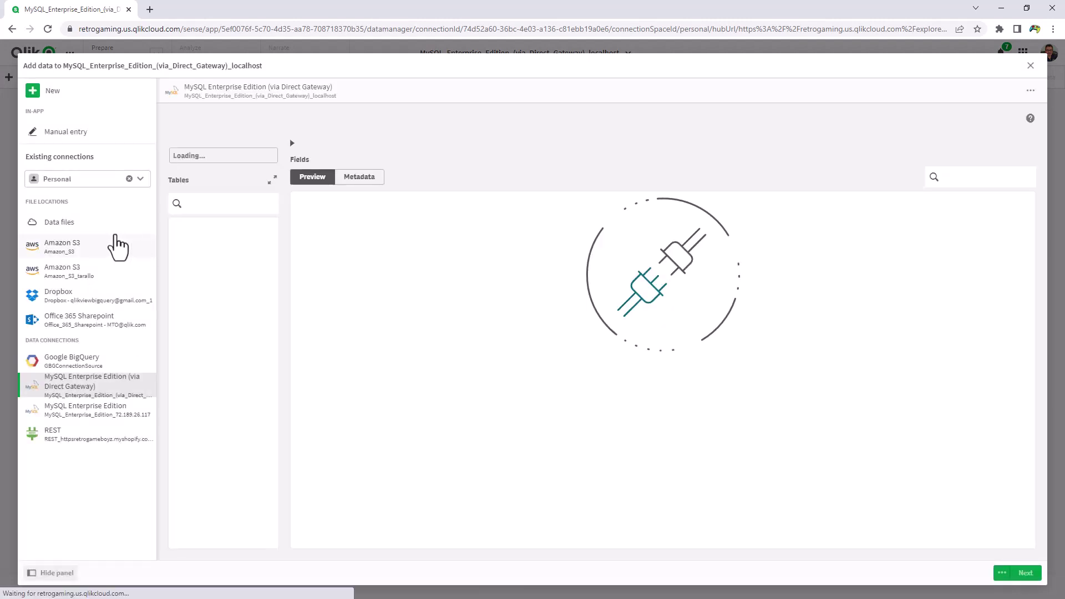
- Pick the gettingstarted database and select the all_sales_data table to preview its 29 fields
left_click(268, 156)
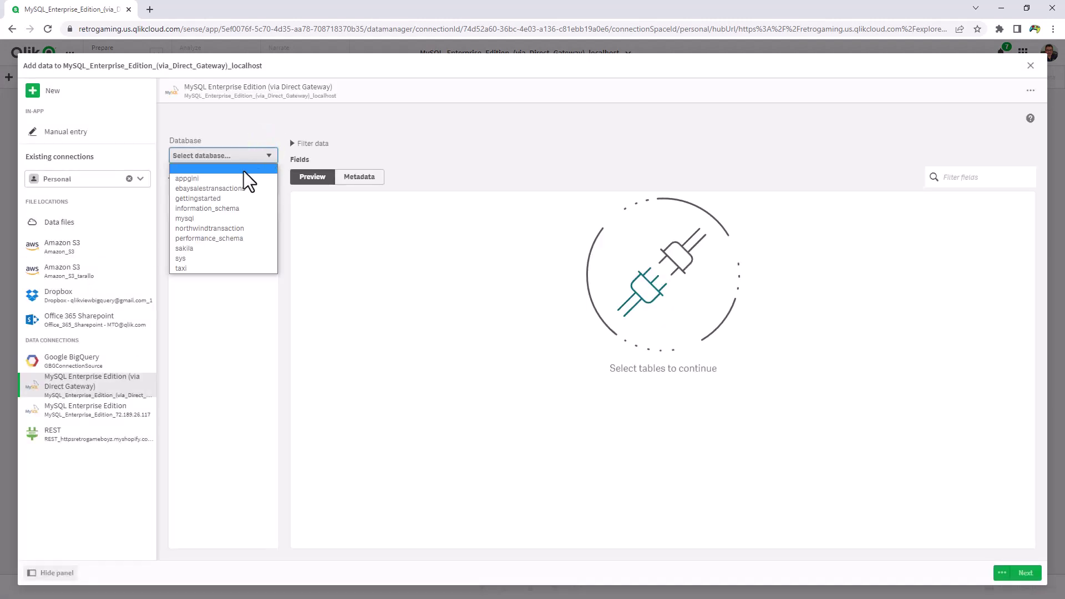
left_click(228, 202)
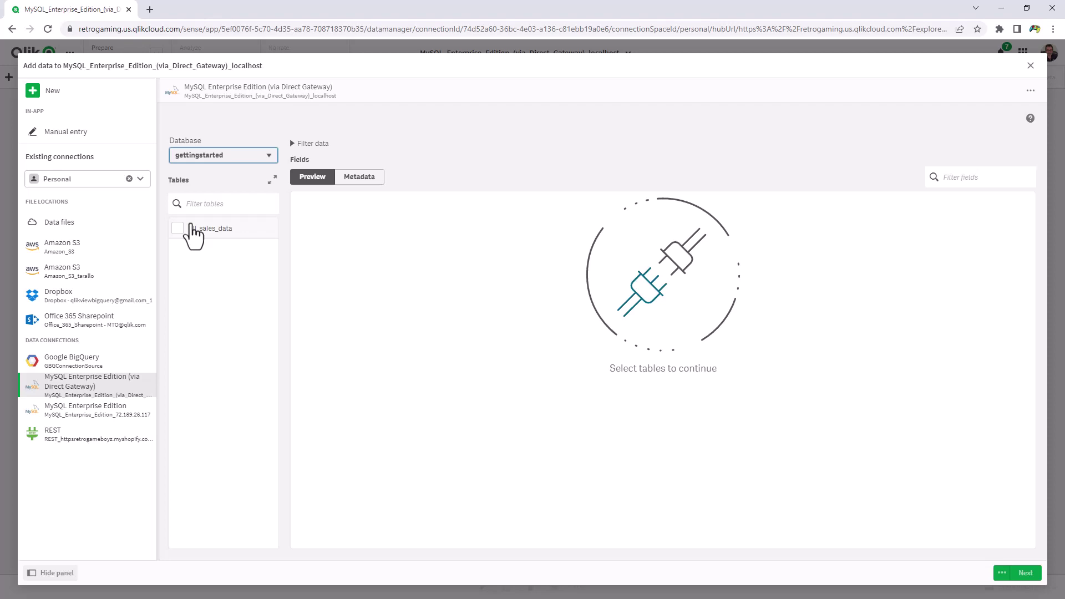
left_click(188, 229)
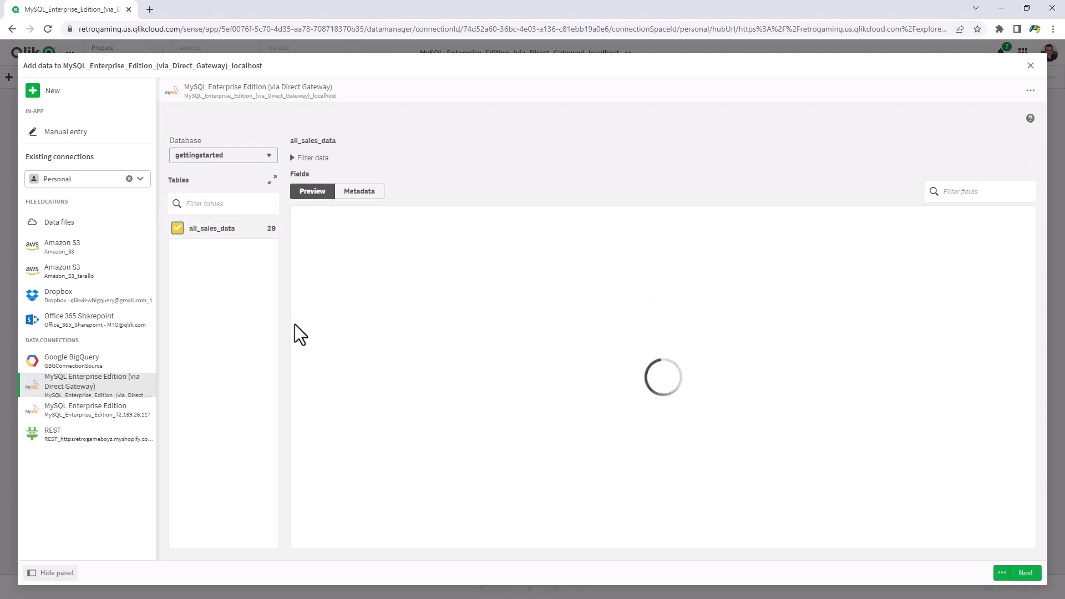